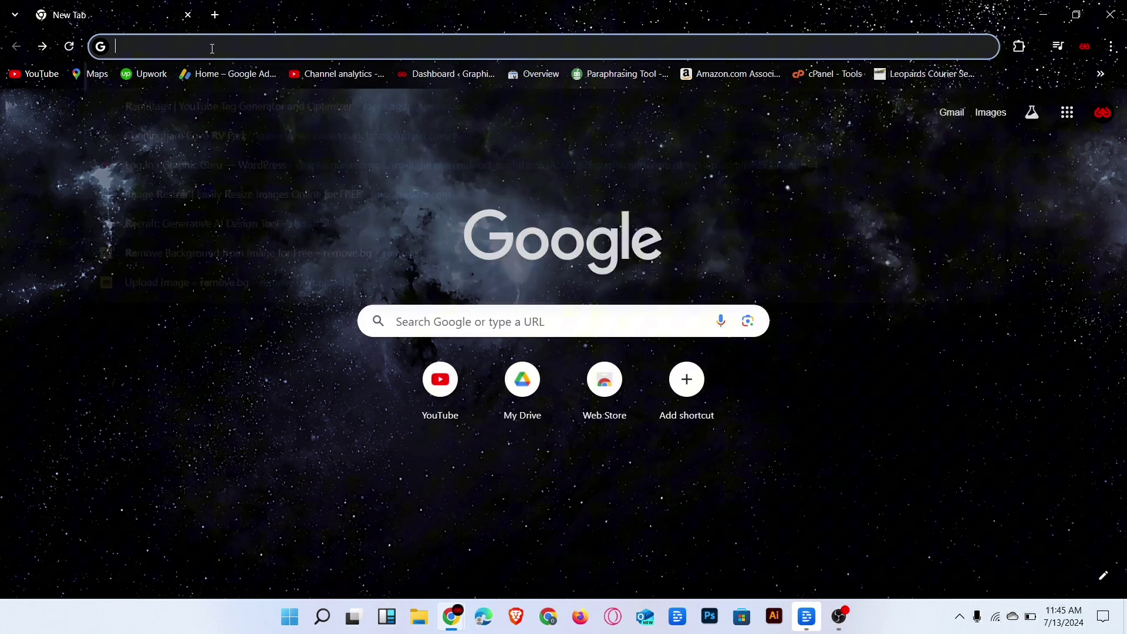
text(recraf)
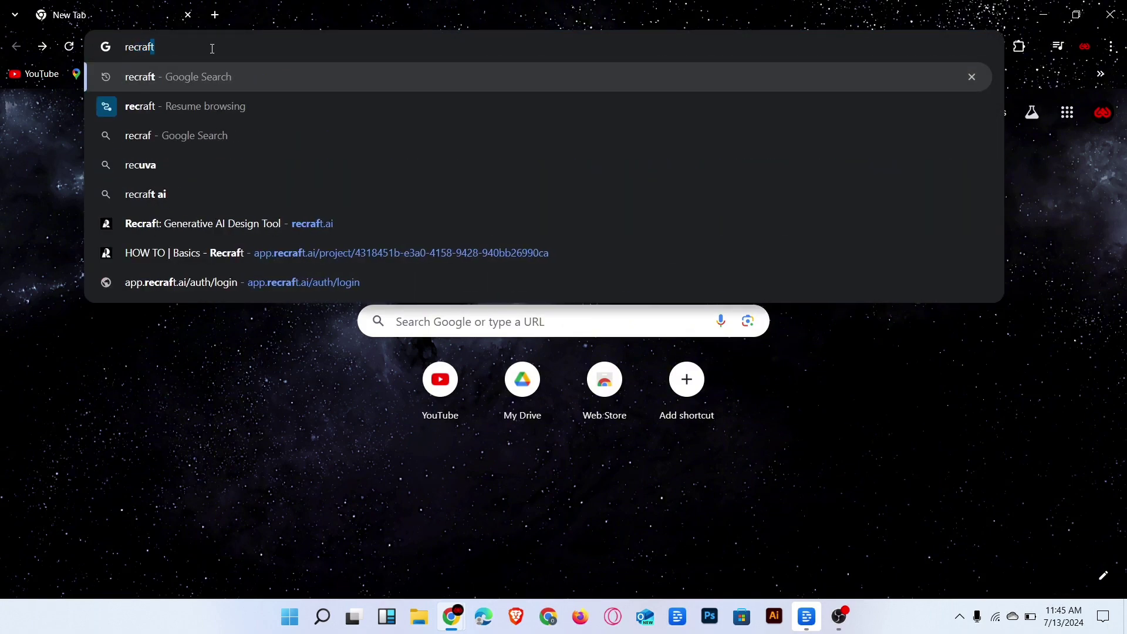
text(t)
Go to the Recraft homepage at recraft.ai from a Google search for 'recraft'.
key(Return)
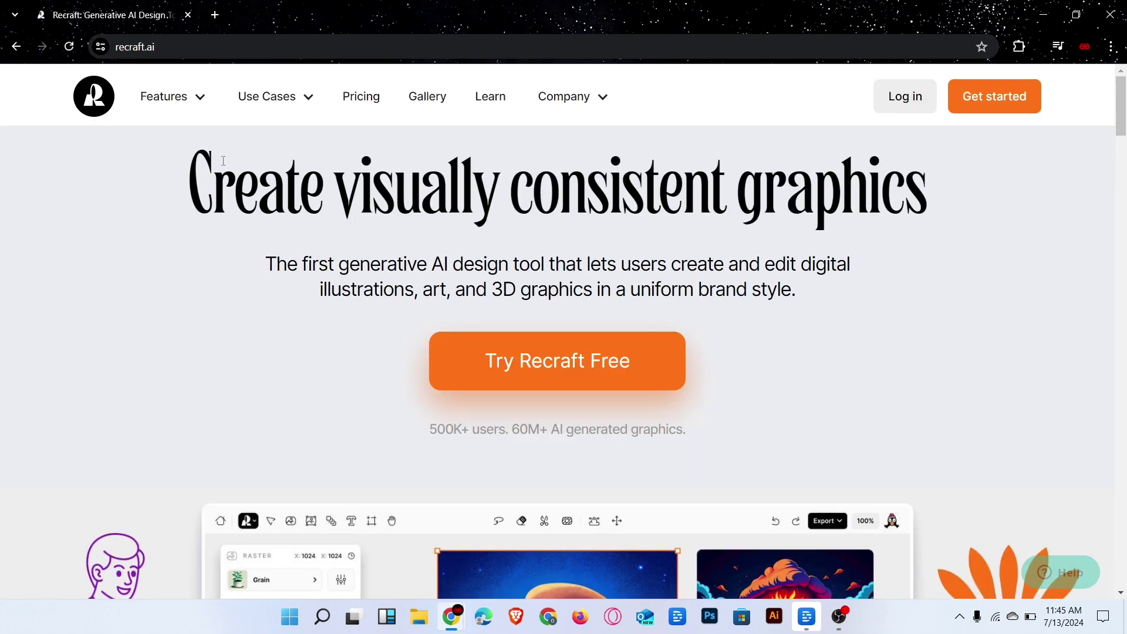
drag(193, 201, 930, 207)
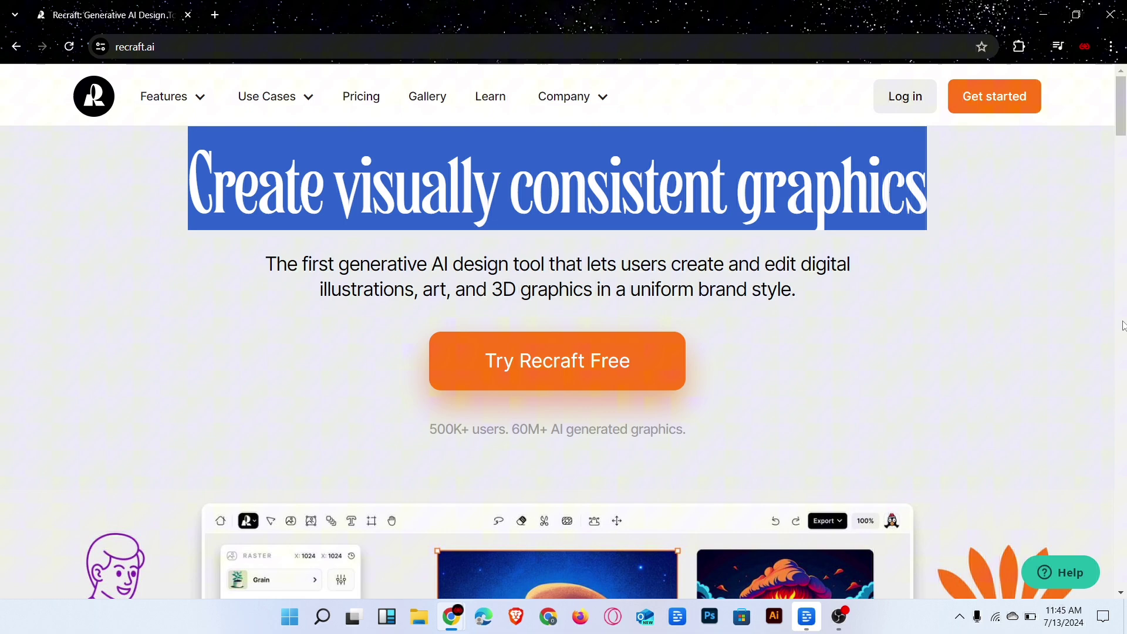
click(941, 328)
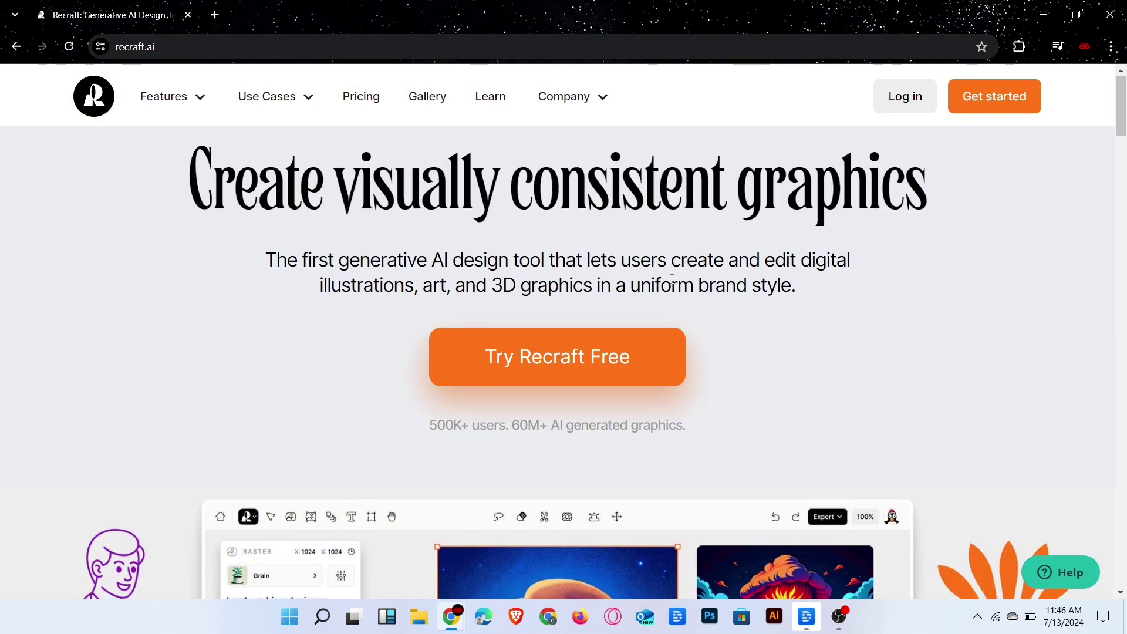
scroll(236, 370, down, 3)
scroll(577, 466, down, 2)
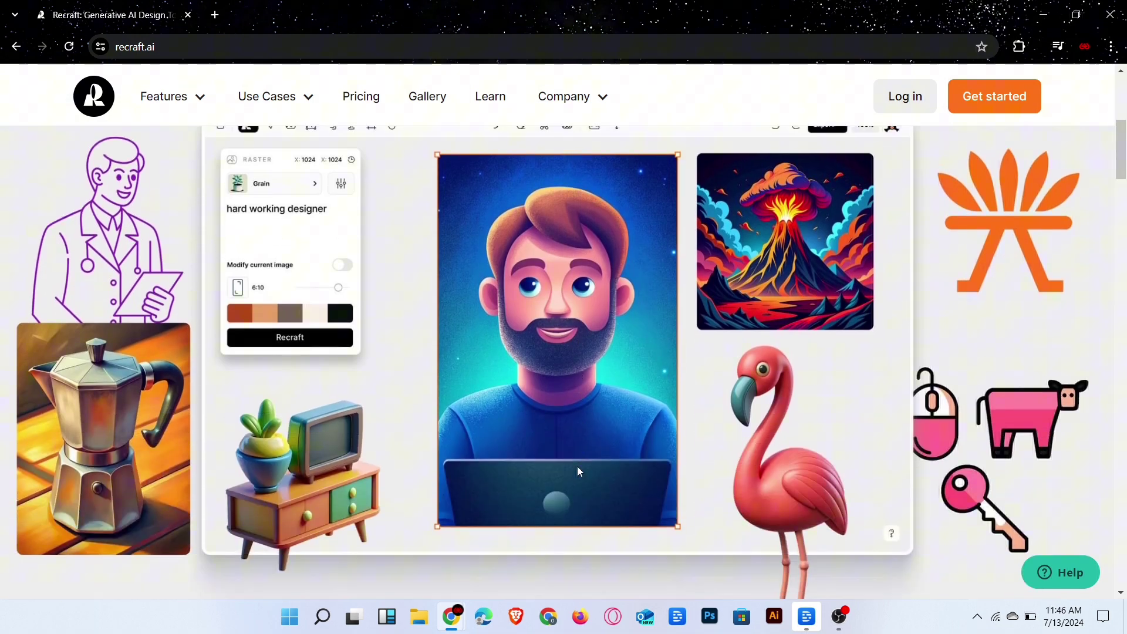
scroll(576, 466, down, 2)
scroll(577, 465, down, 3)
scroll(1122, 231, down, 4)
scroll(1122, 230, down, 1)
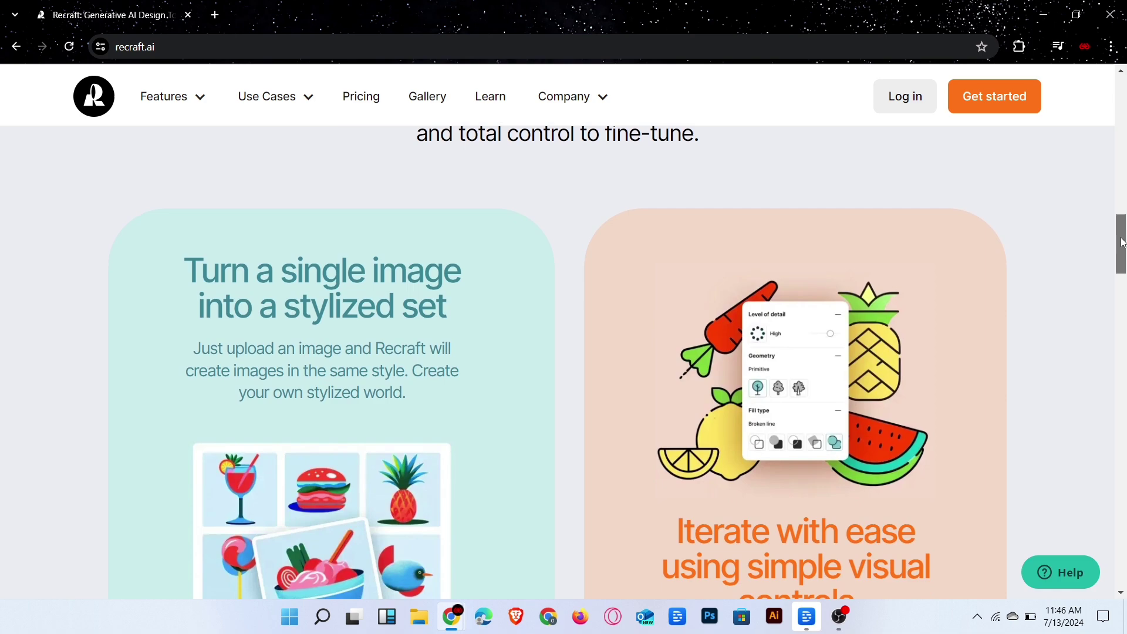
scroll(291, 453, down, 1)
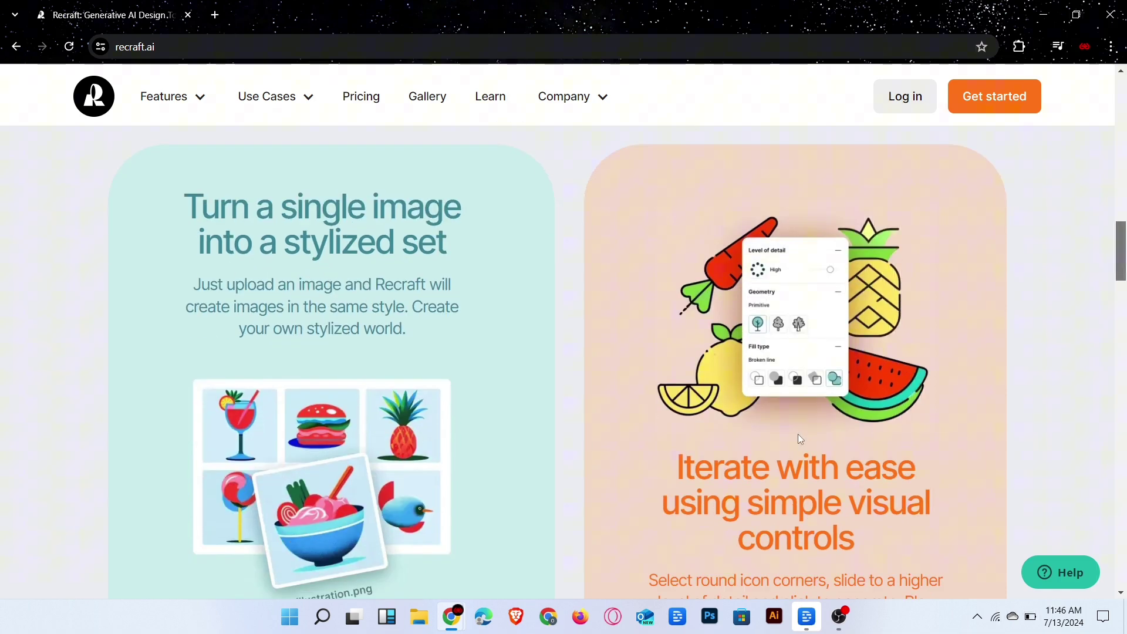
scroll(802, 490, down, 5)
scroll(227, 496, down, 2)
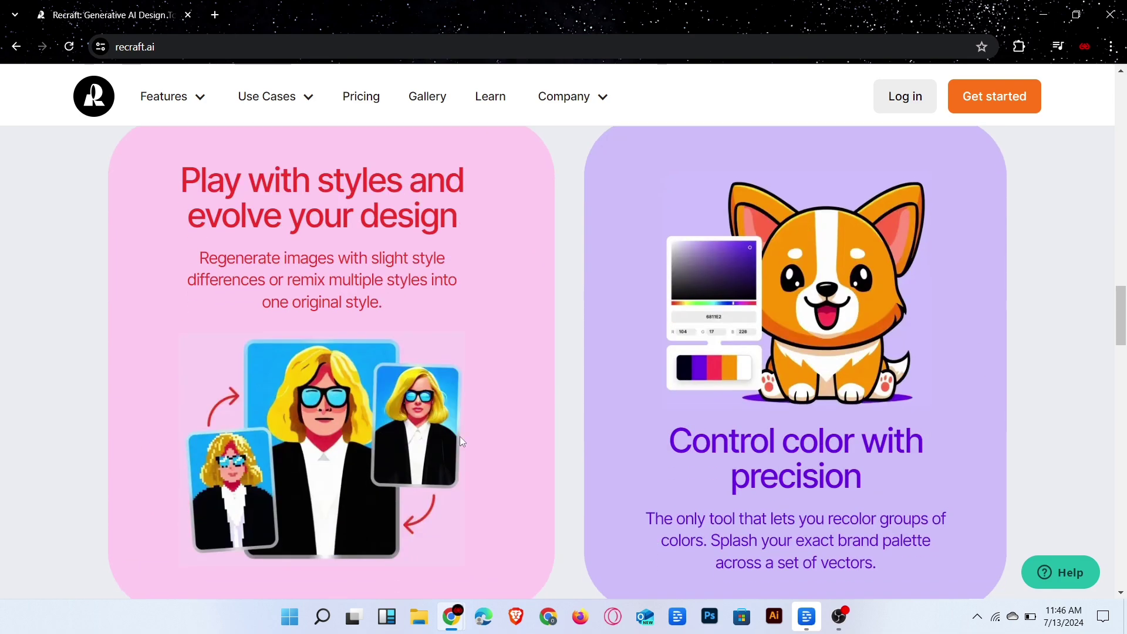
scroll(1123, 354, down, 5)
scroll(1122, 354, down, 3)
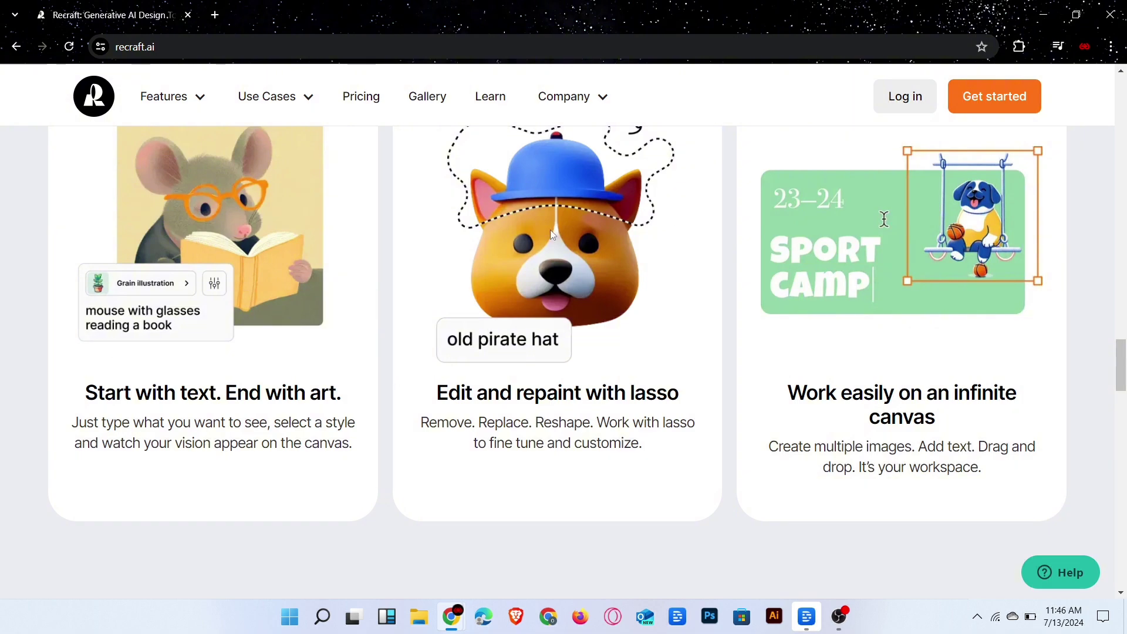
scroll(889, 322, down, 3)
scroll(890, 322, down, 3)
scroll(890, 321, up, 3)
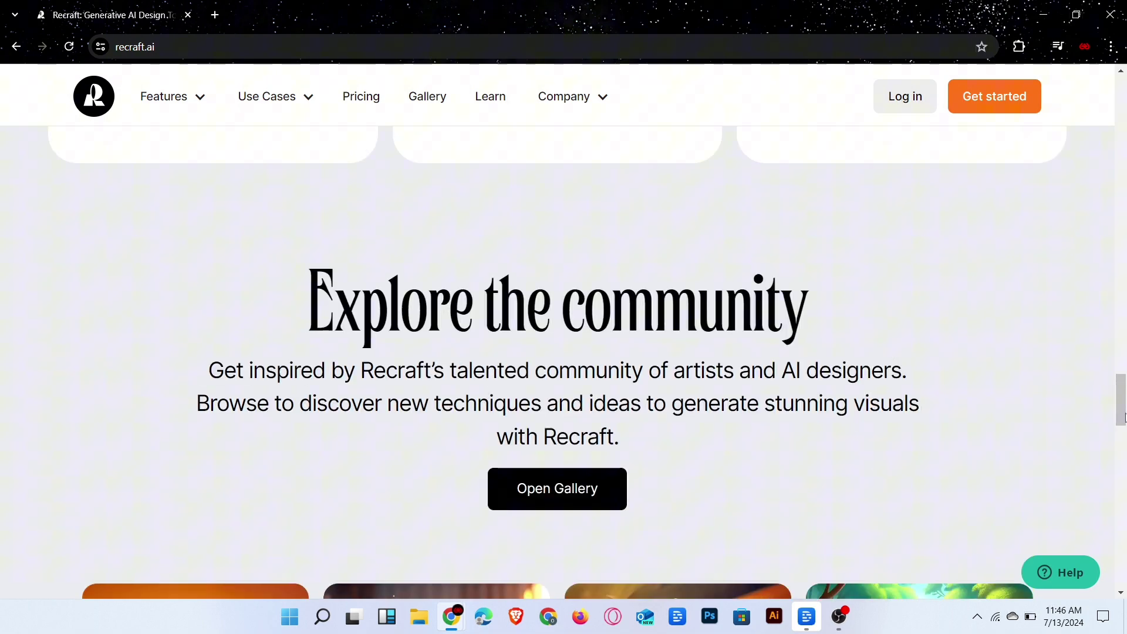
key(Home)
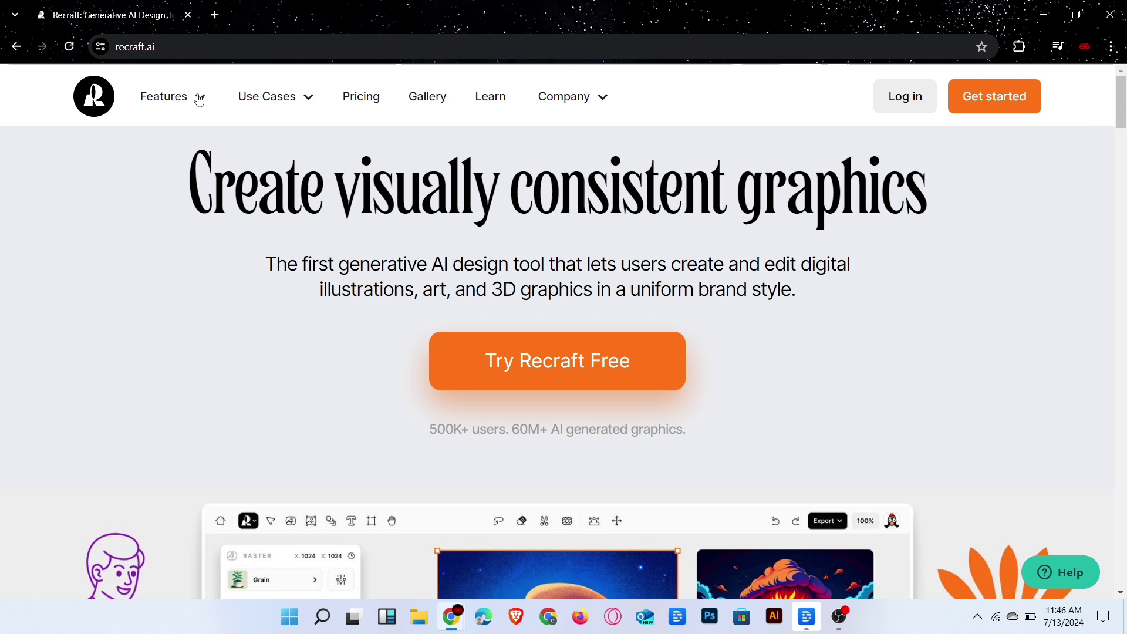
Browse Use Cases > Explore all, then log in to open a new Recraft project.
click(199, 98)
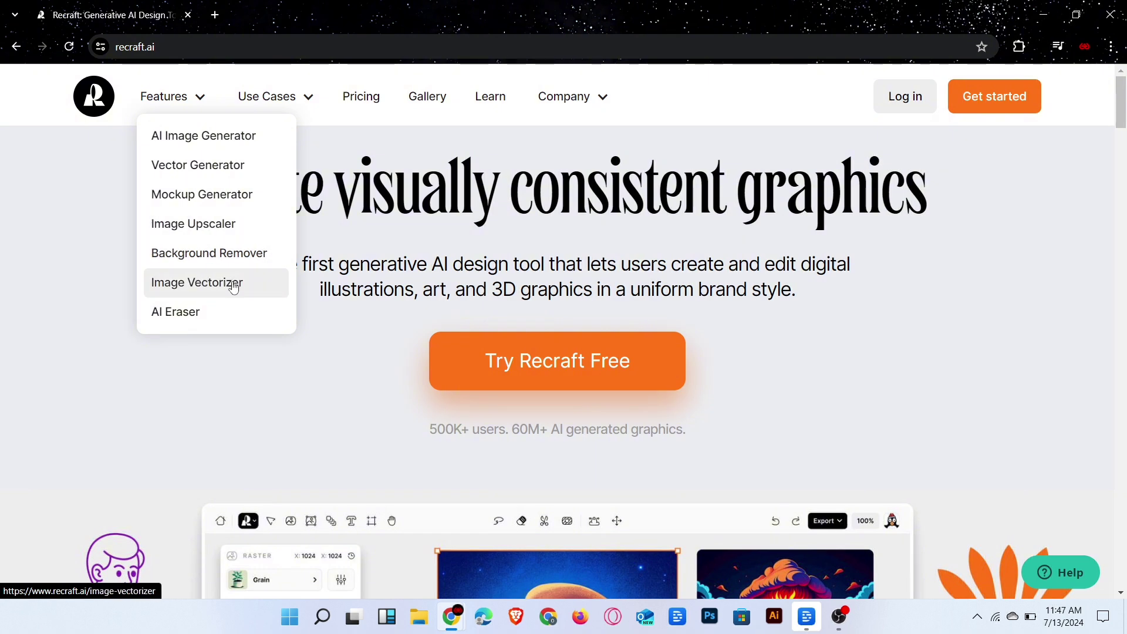
mouse_move(275, 97)
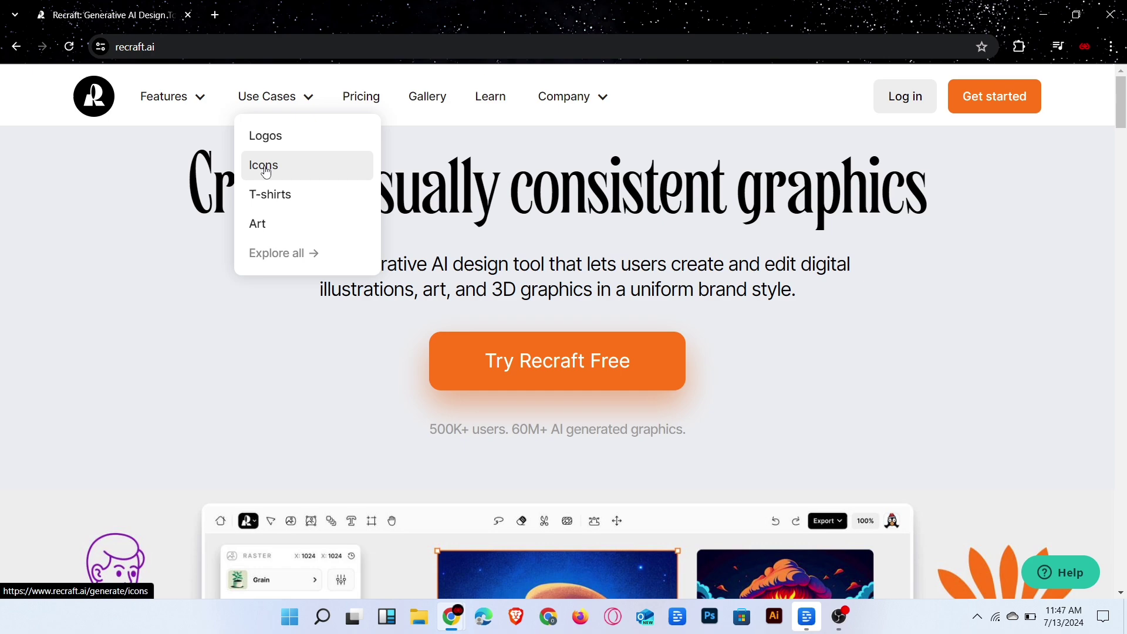
click(304, 253)
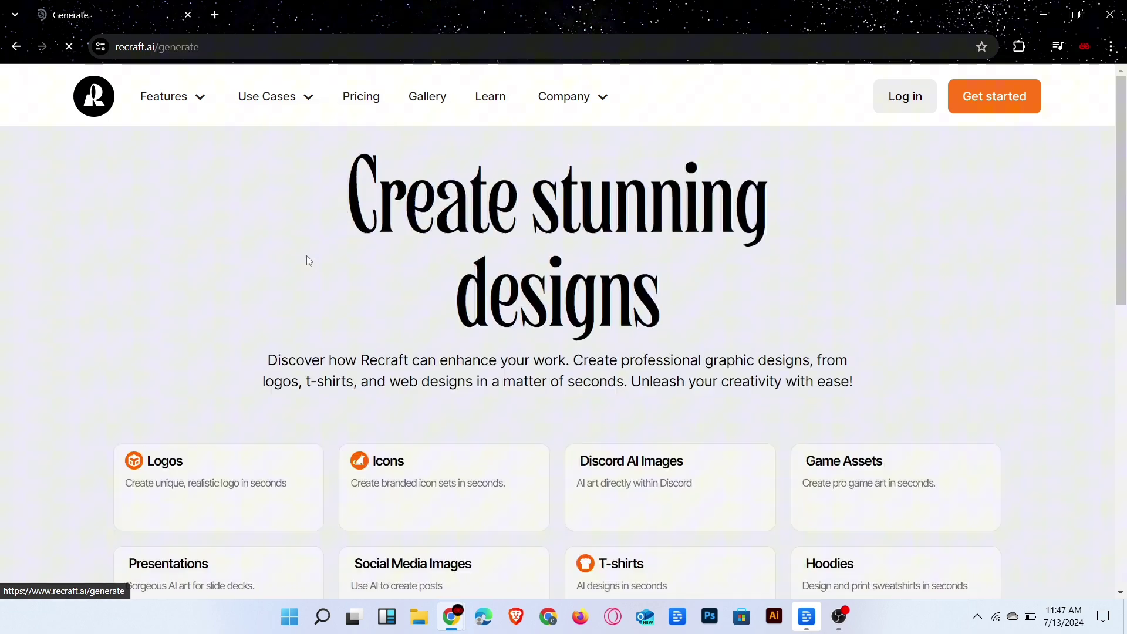
scroll(691, 308, down, 2)
scroll(692, 309, down, 1)
scroll(559, 493, up, 4)
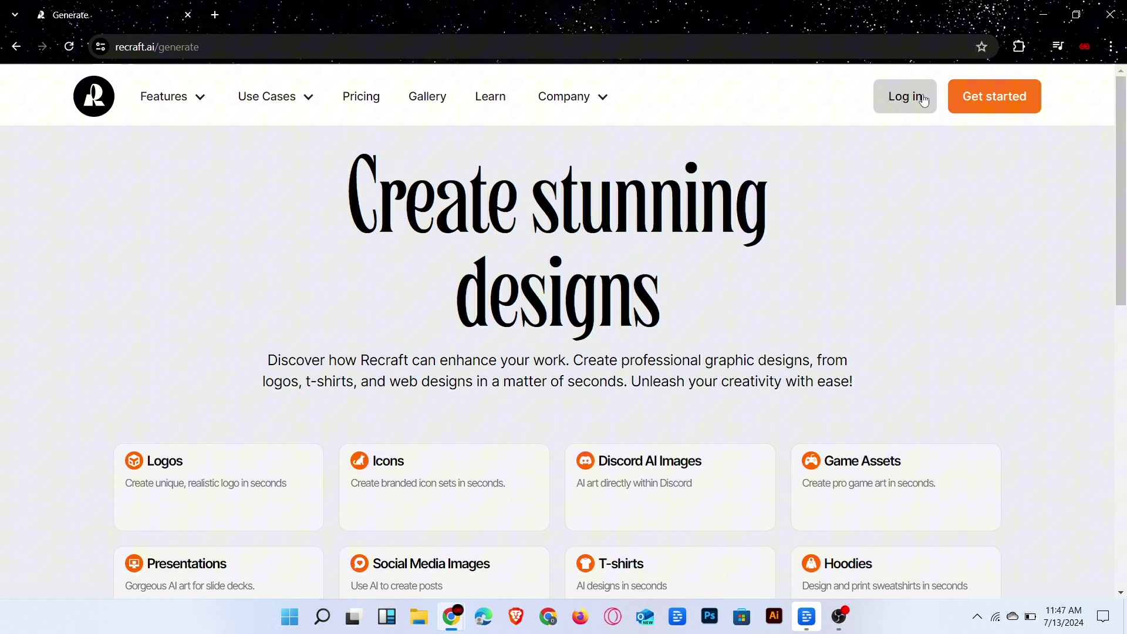
click(907, 98)
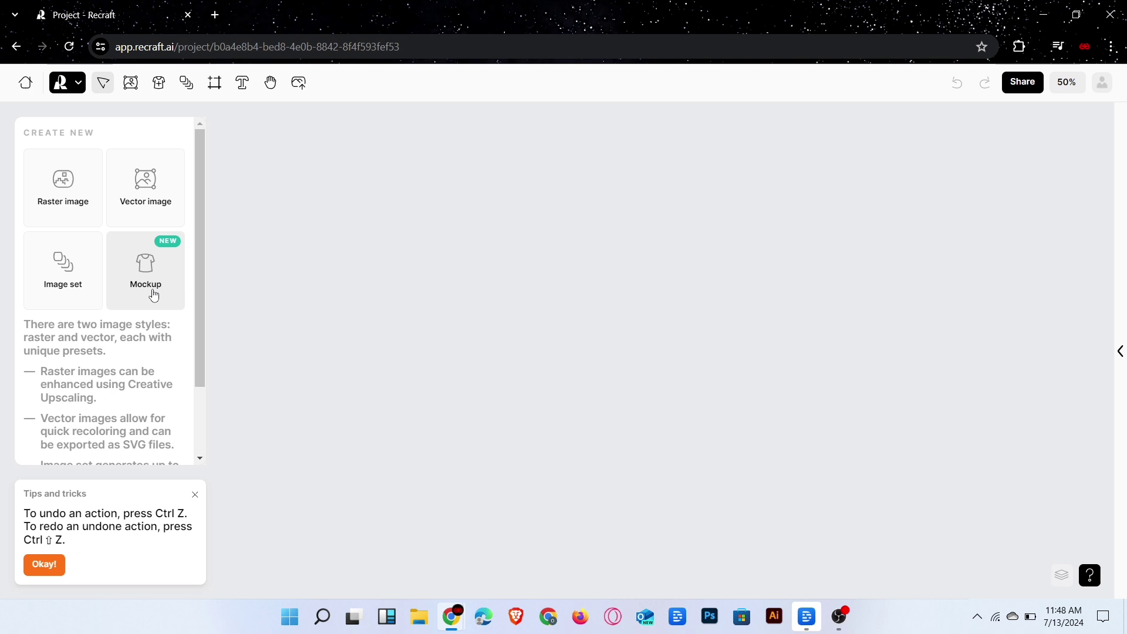
scroll(131, 406, down, 2)
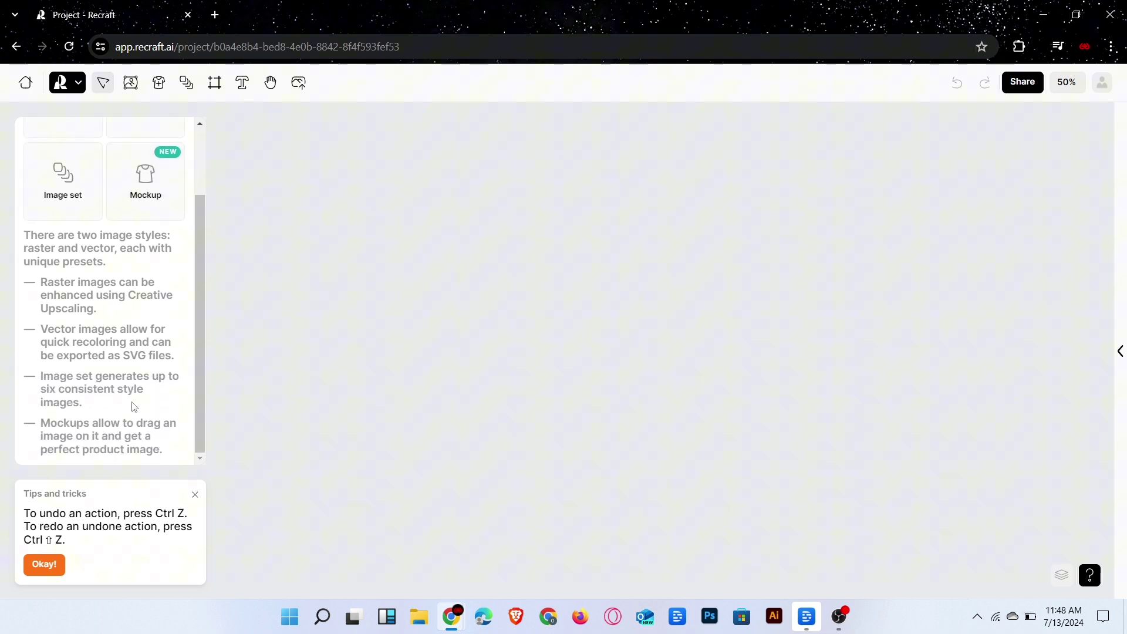
scroll(131, 406, up, 3)
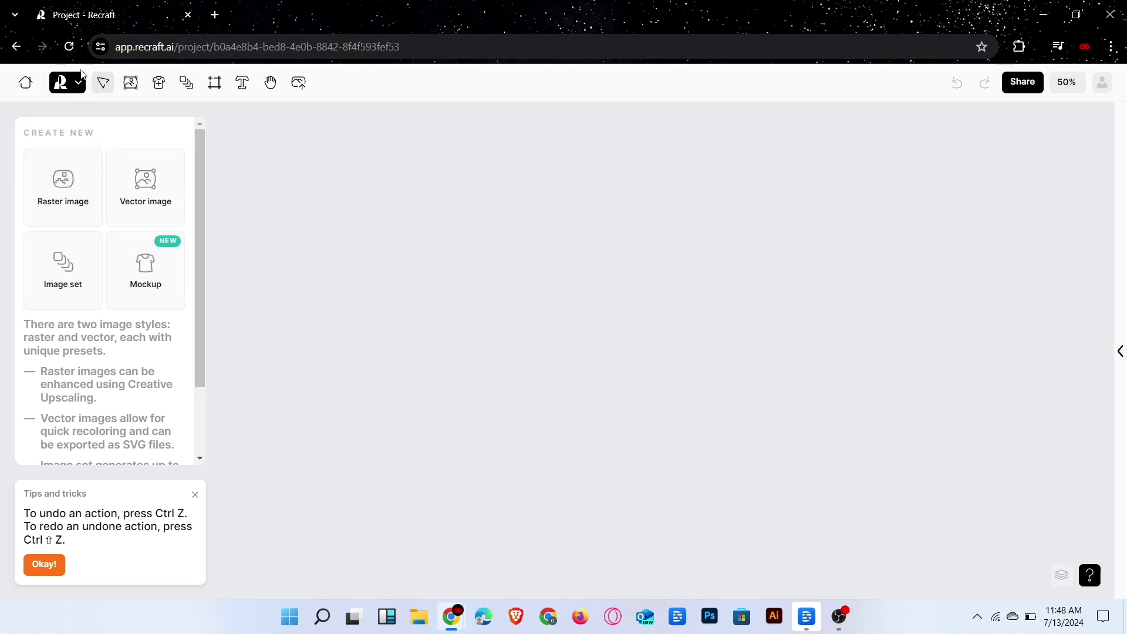
Place a mockup frame on the canvas and generate a 'Planet' mockup image.
click(159, 86)
click(386, 245)
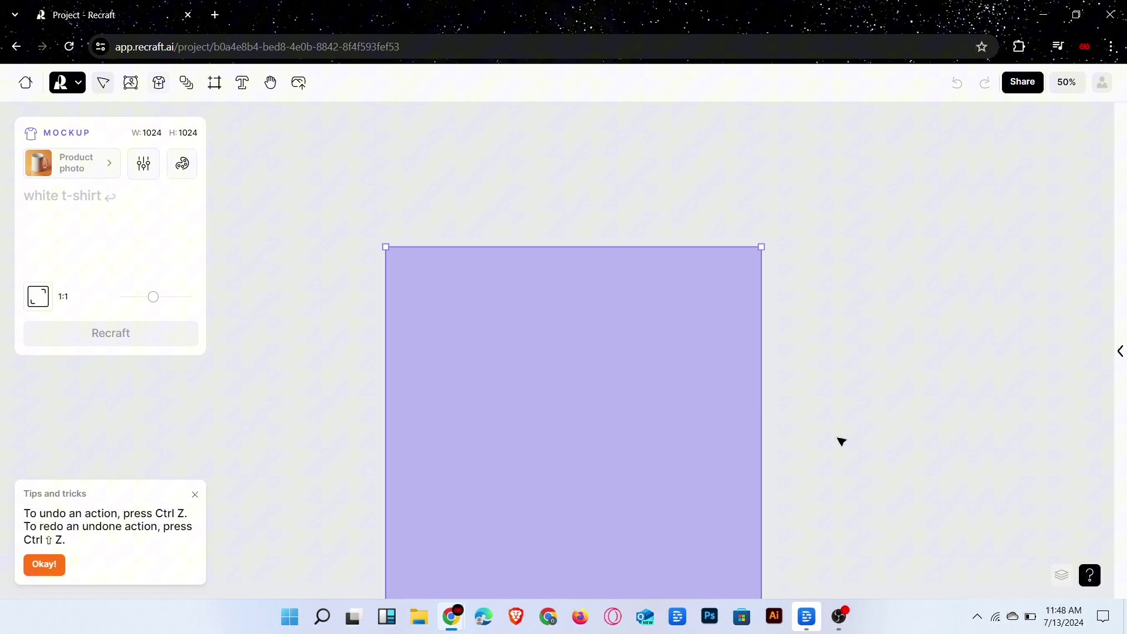
mouse_move(561, 466)
mouse_down()
mouse_move(556, 318)
mouse_move(522, 373)
mouse_up()
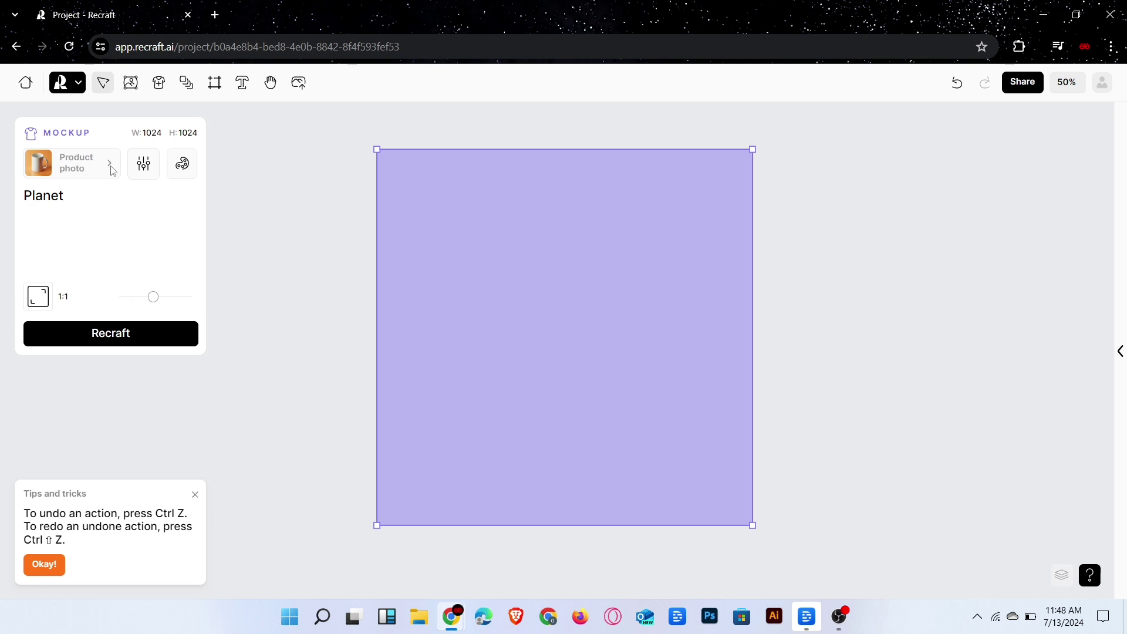
click(67, 331)
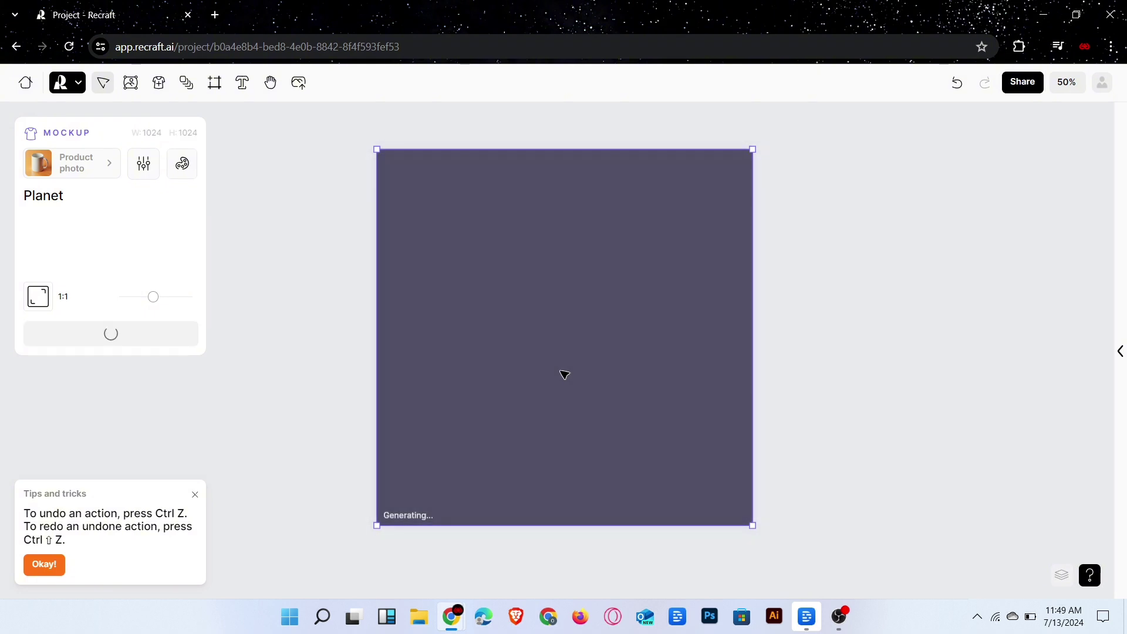
drag(565, 374, 499, 348)
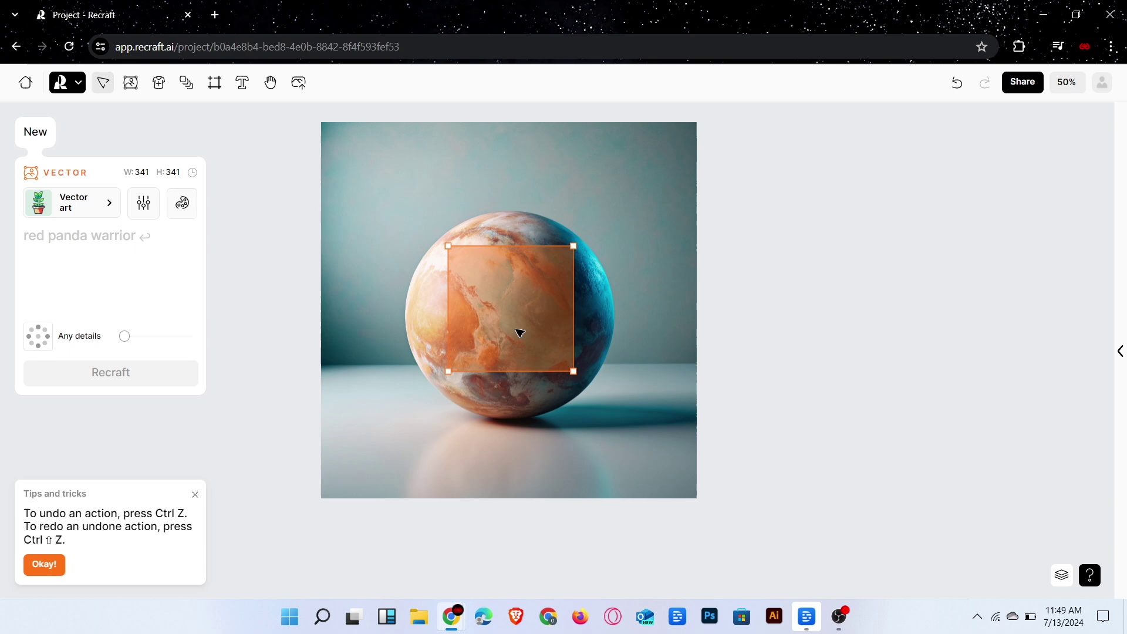
Delete the stray orange square and reposition the planet image on the canvas.
drag(518, 335, 661, 208)
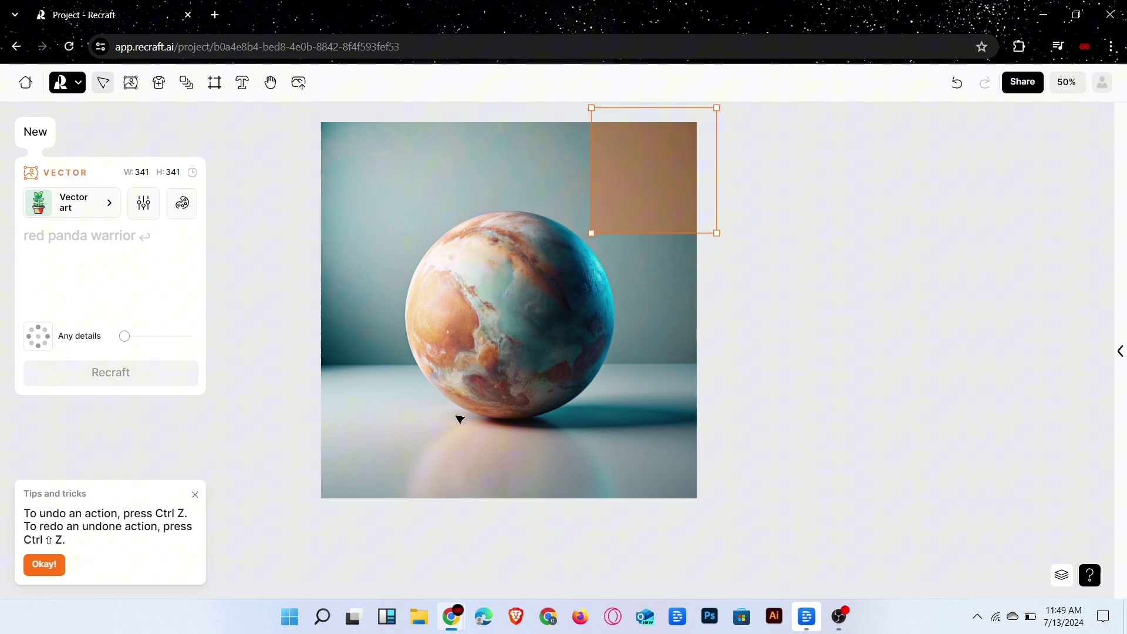
drag(459, 419, 437, 461)
drag(642, 251, 594, 296)
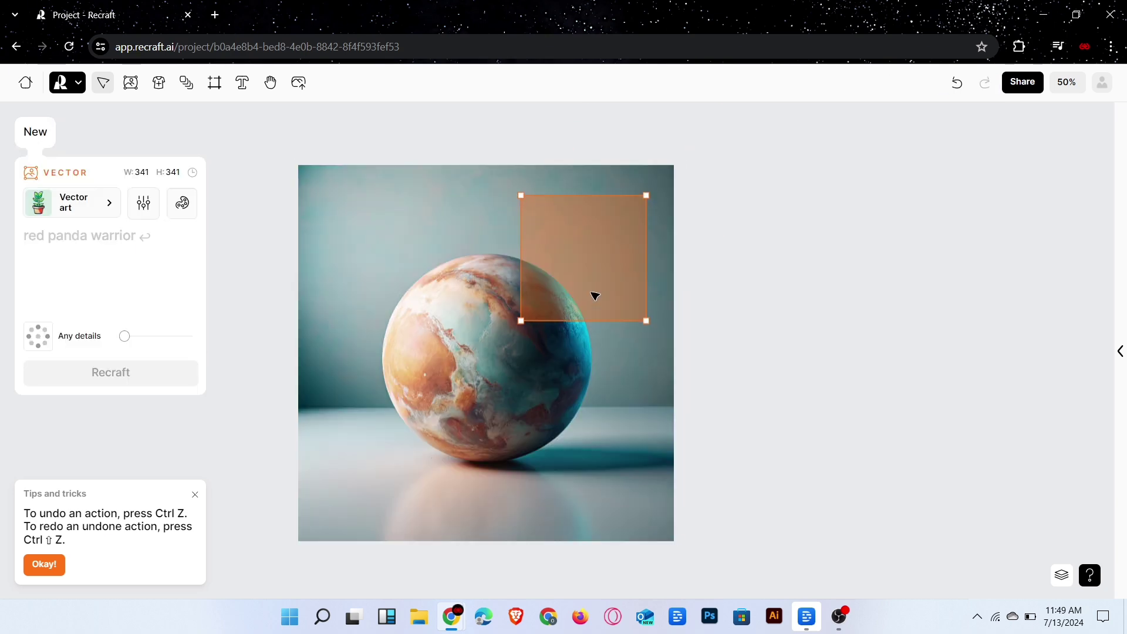
key(Delete)
drag(513, 357, 465, 331)
click(808, 363)
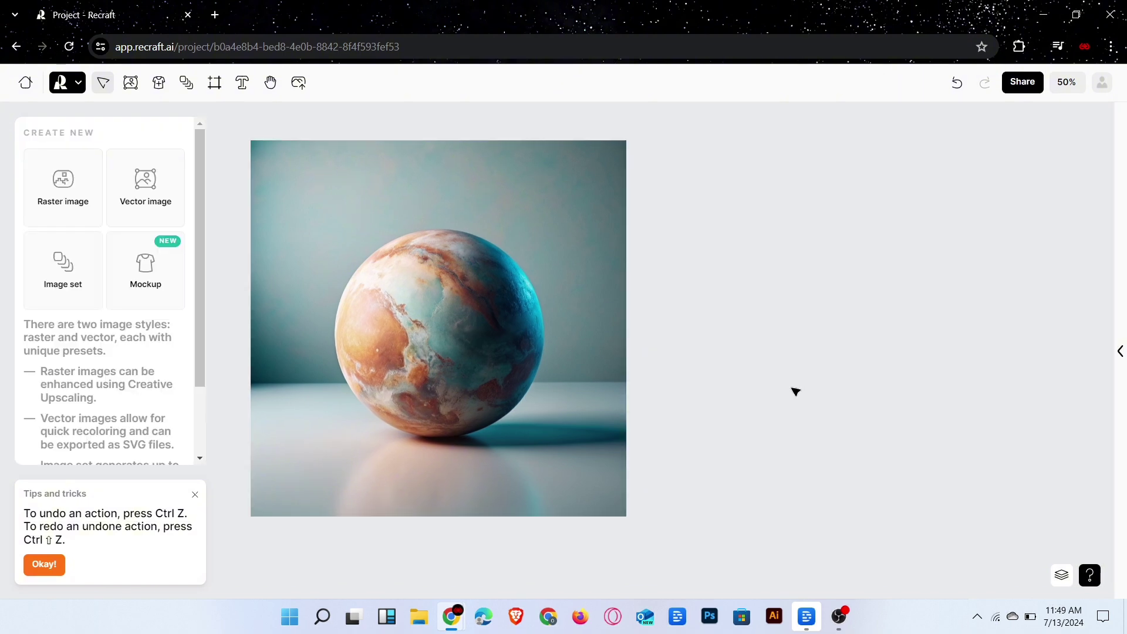
Generate a cartoon 'Dog' vector beside the planet, aligned with its top edge.
click(344, 326)
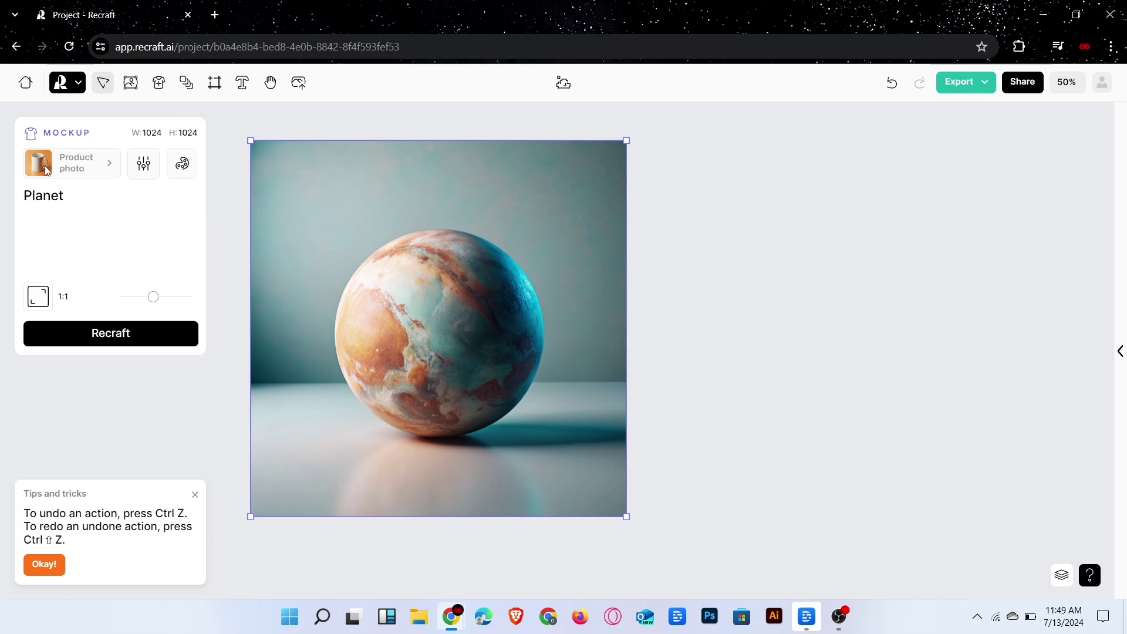
text(Do)
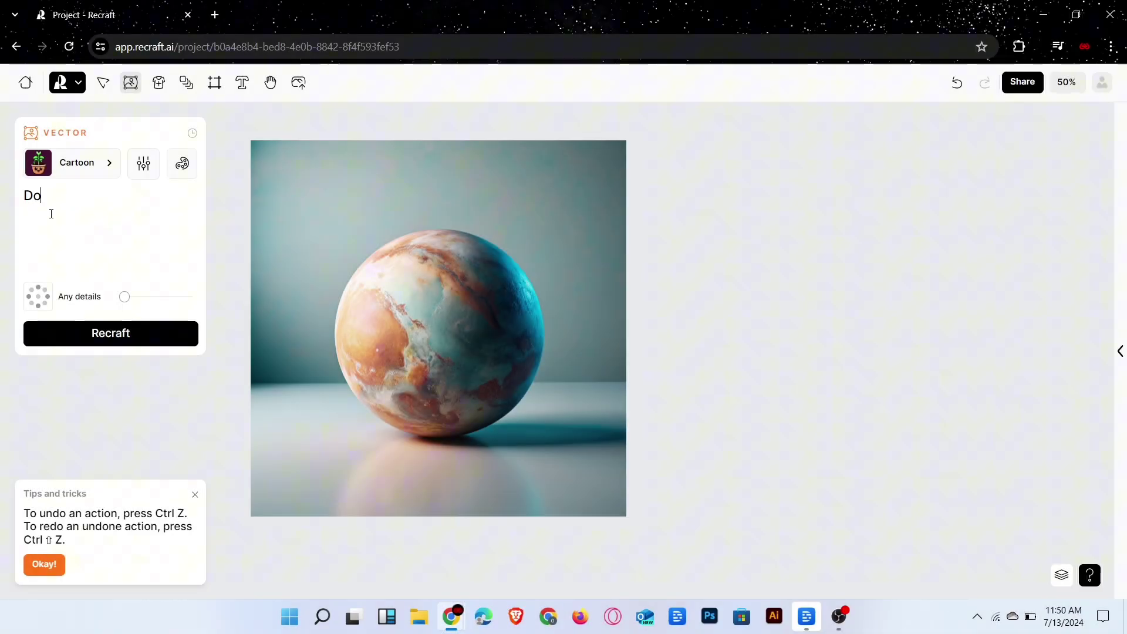
text(g)
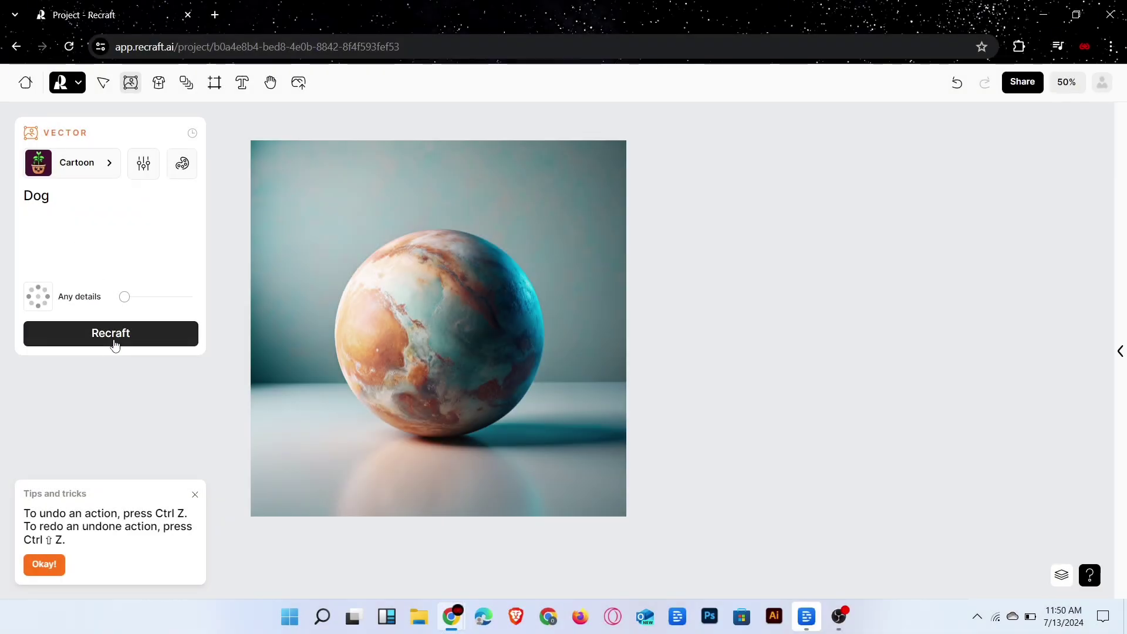
click(104, 335)
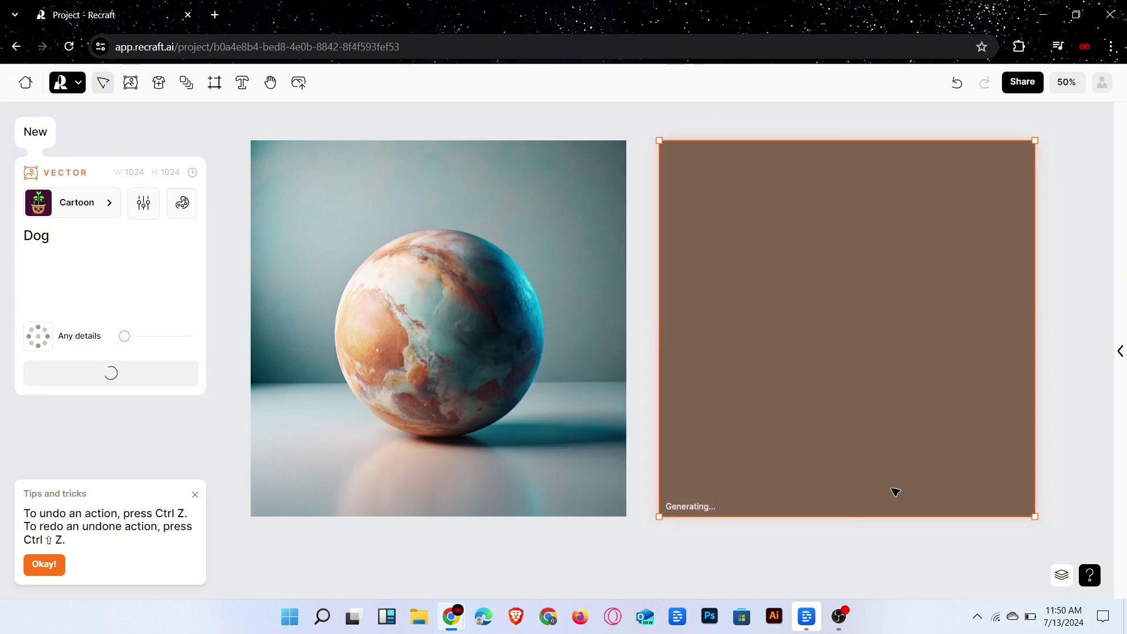
click(879, 537)
click(868, 433)
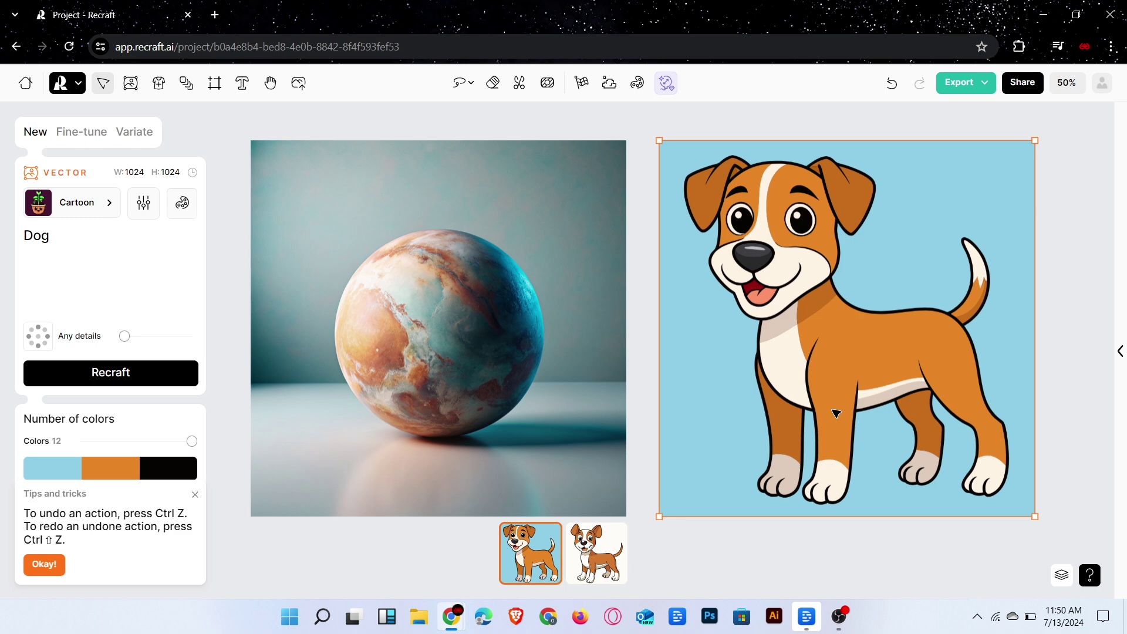
drag(835, 413, 825, 438)
Remove the dog's background, then return Home and open another project.
click(522, 84)
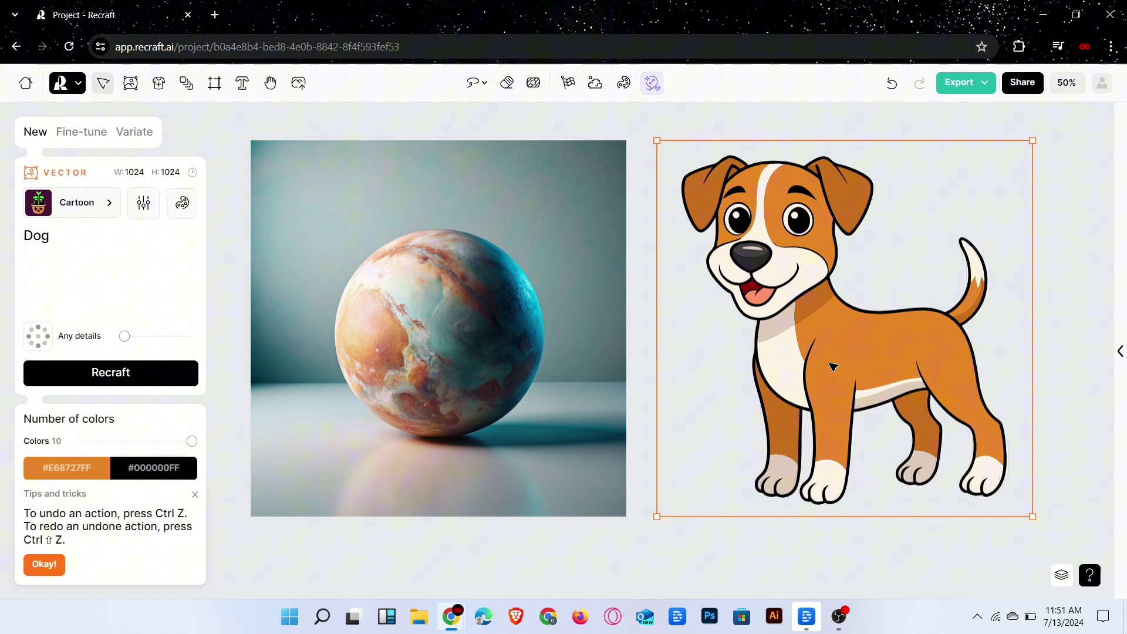
key(Escape)
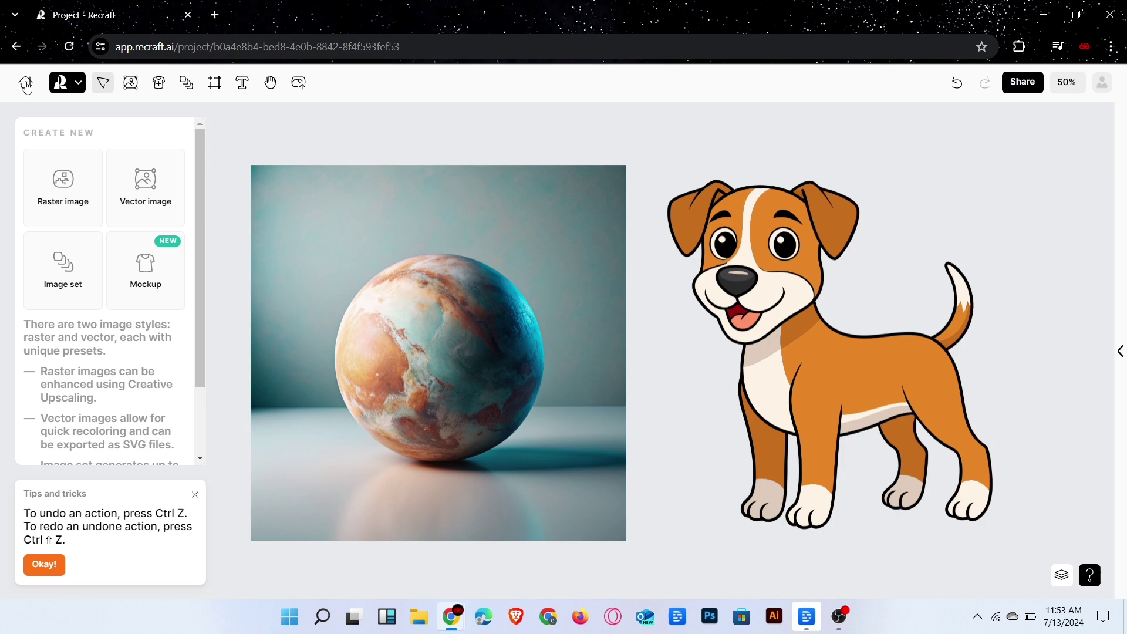
click(25, 84)
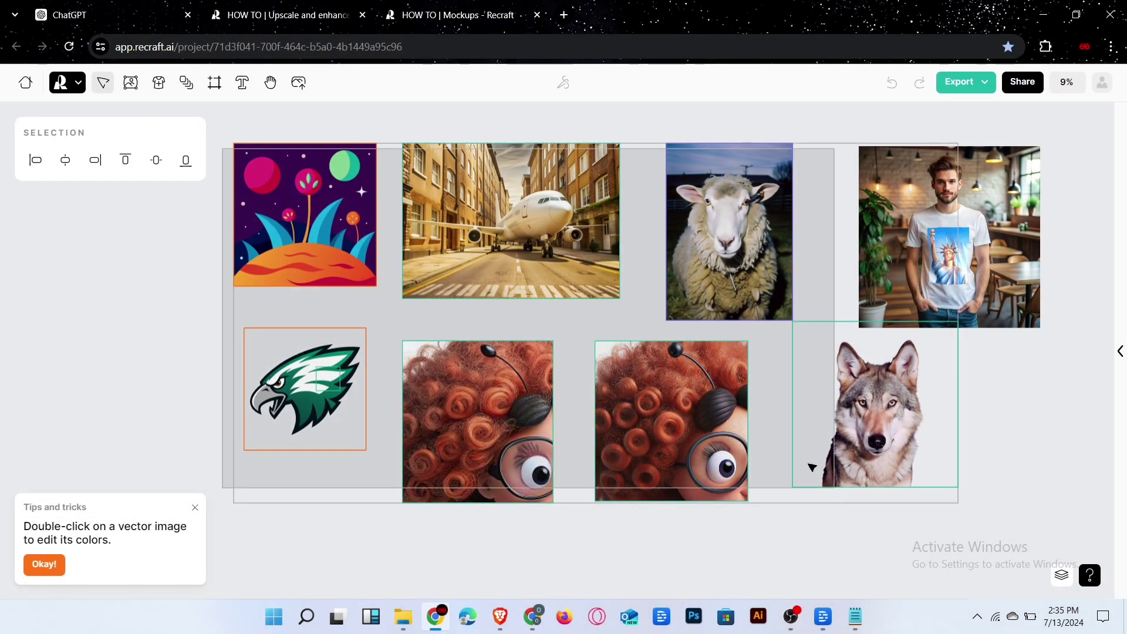
Move the wolf portrait out of the grouping frame, then select the alien planet image.
drag(812, 467, 811, 467)
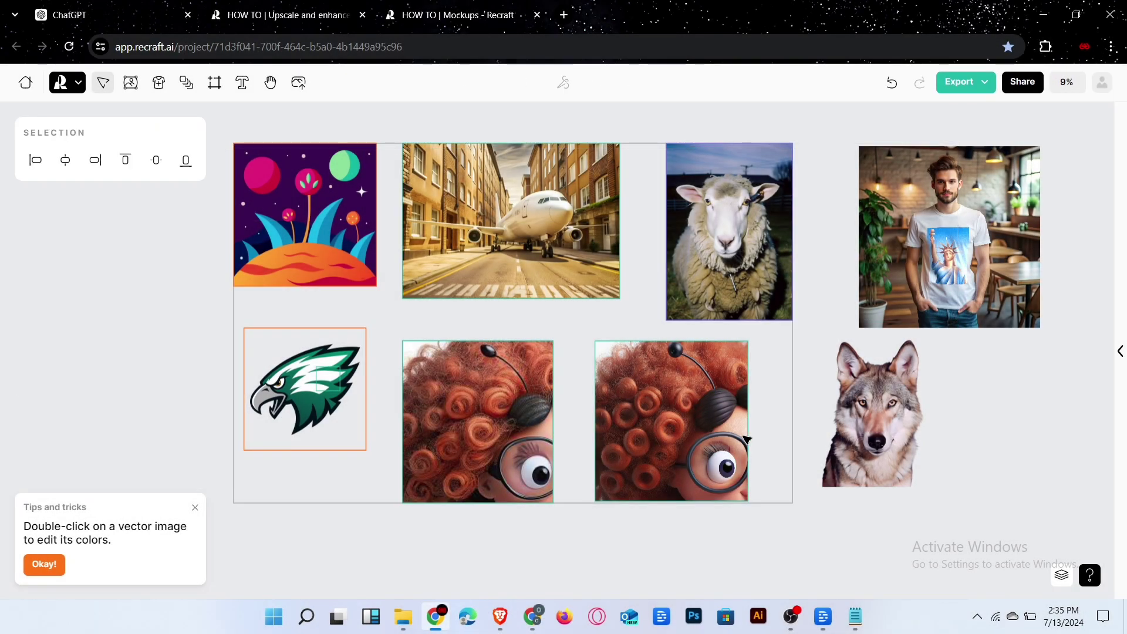
click(787, 526)
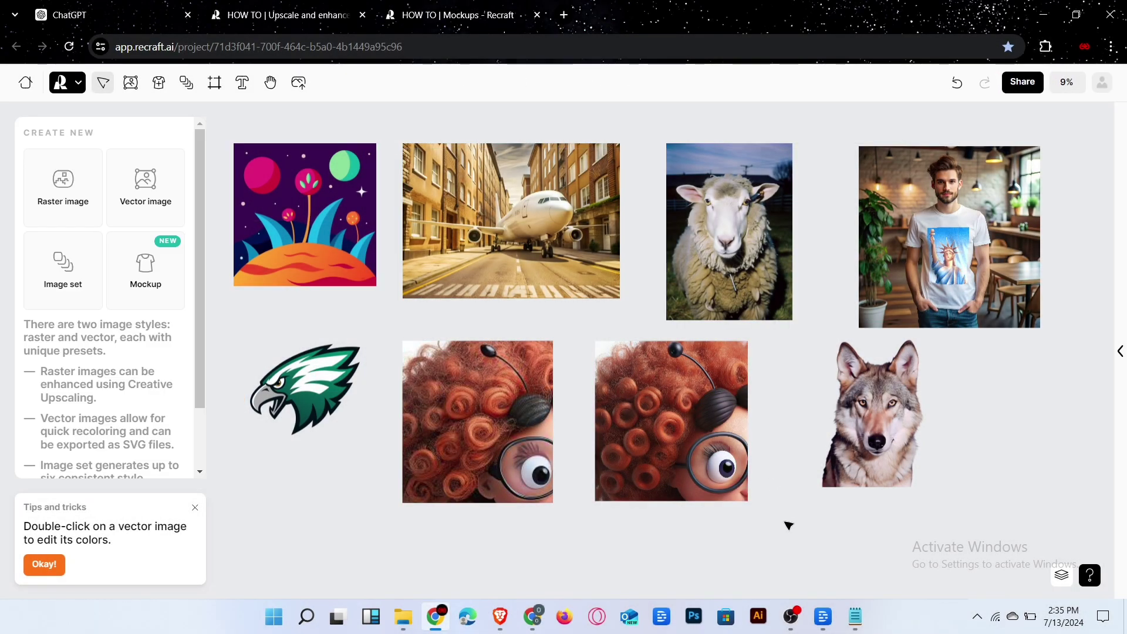
click(324, 282)
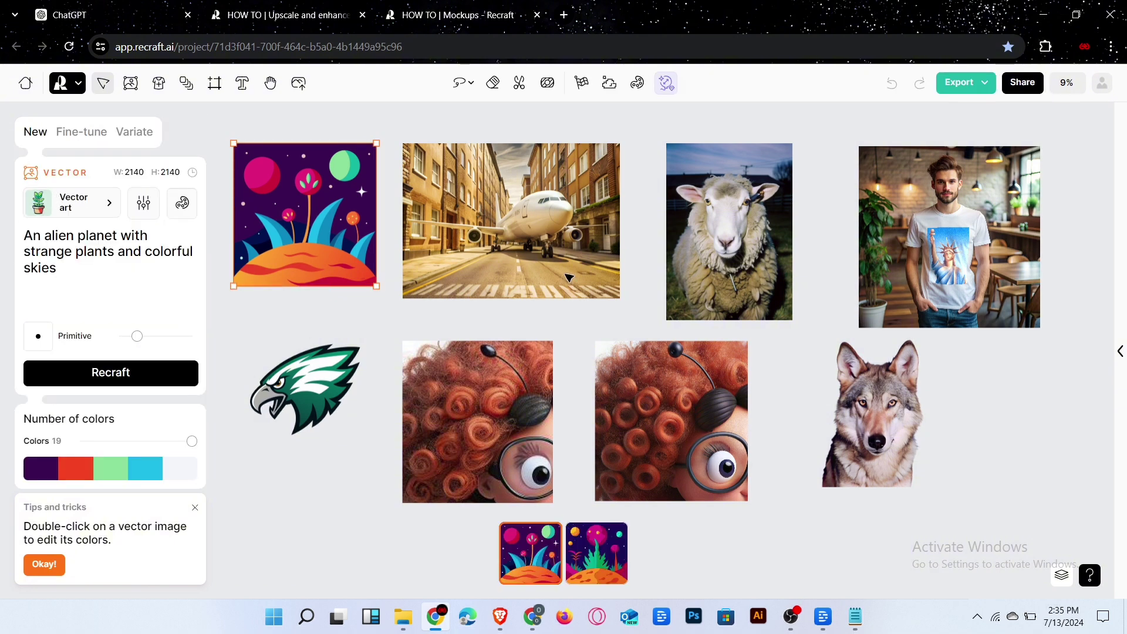